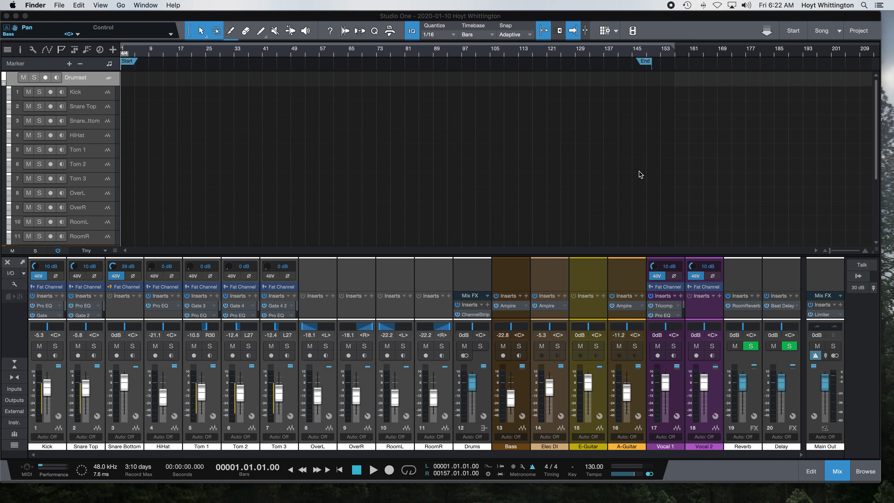
Step: Drag VD-PHAT from the browser to a new instrument track at the top of the song
left_click(862, 474)
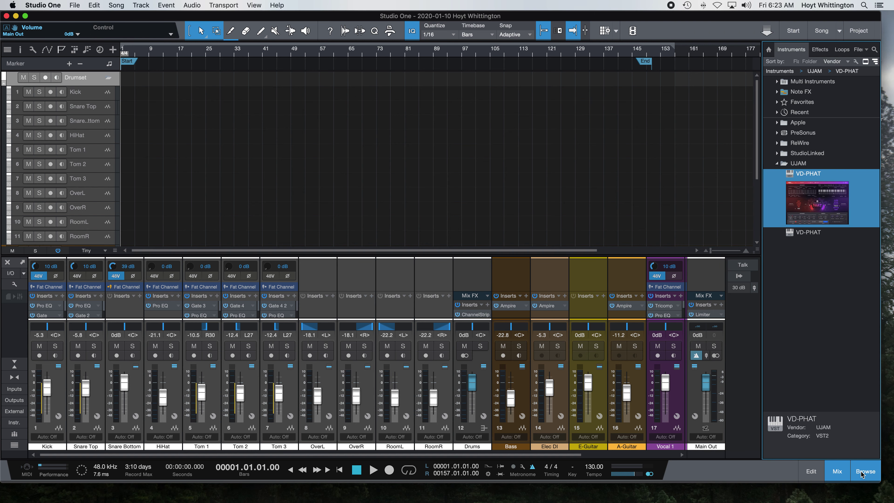
left_click_drag(840, 188, 359, 75)
left_click_drag(820, 207, 467, 79)
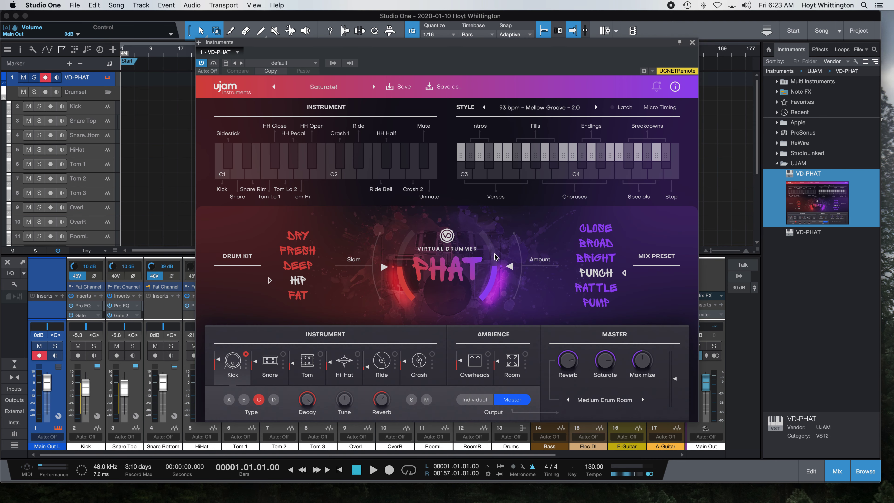
Step: Step through the VD-PHAT presets until As Fast As You Can is loaded
left_click(370, 86)
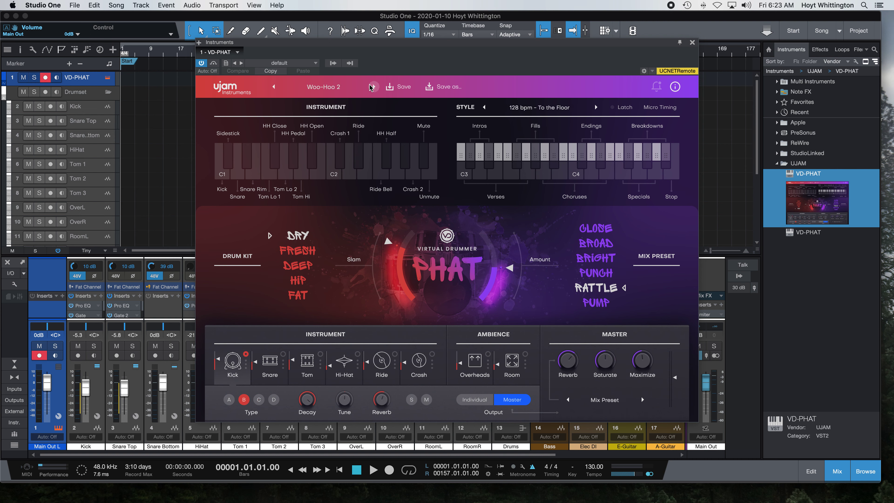
left_click(371, 87)
left_click(371, 87)
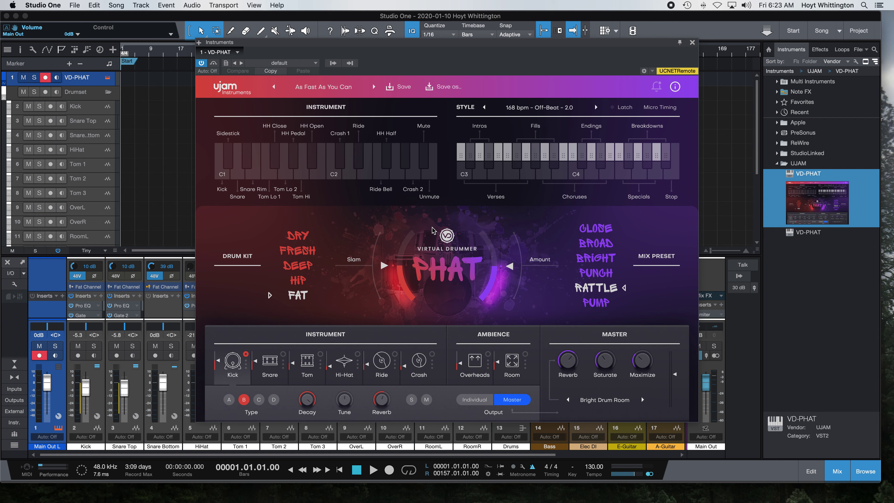
Step: Audition the C3 Verses style pattern, then stop the preview
left_click(460, 171)
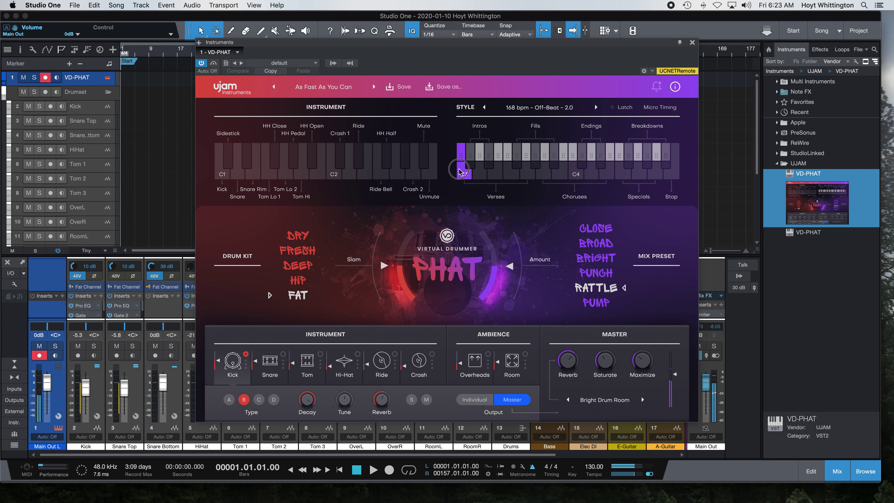
left_click(459, 172)
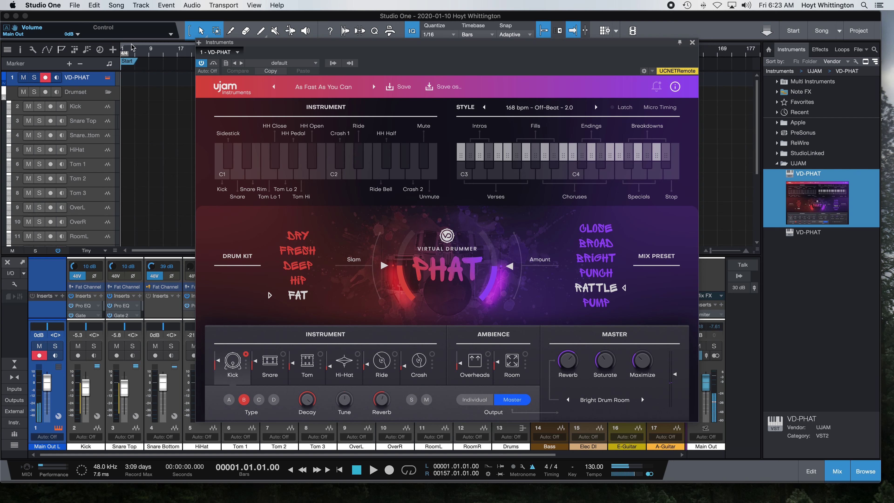
left_click(64, 11)
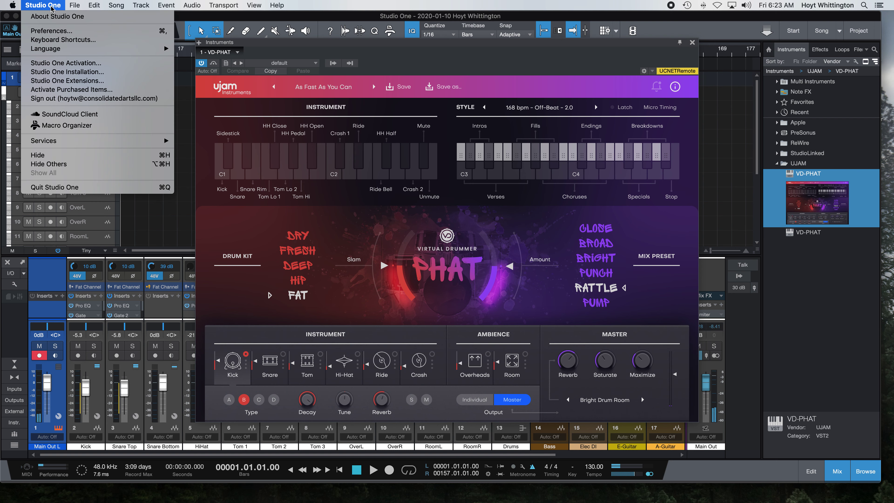
Step: In Song Setup's audio outputs, route Main Out to channels 63–64 and confirm
left_click(57, 32)
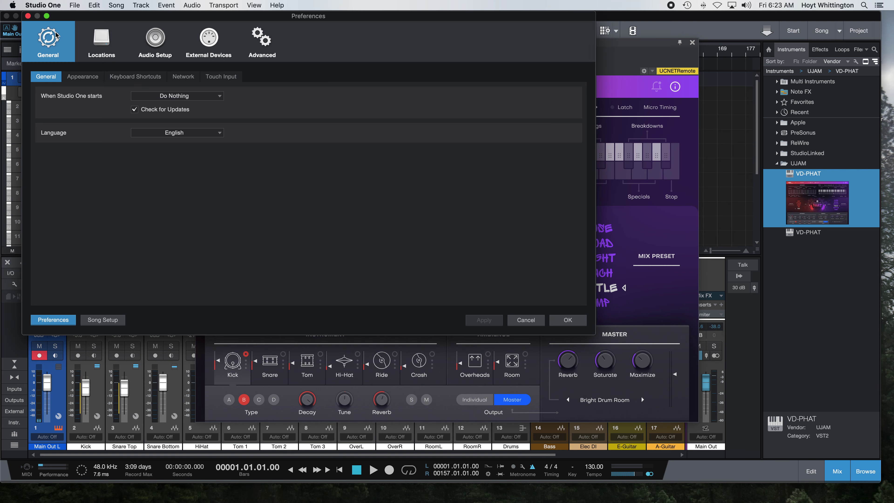
left_click(106, 320)
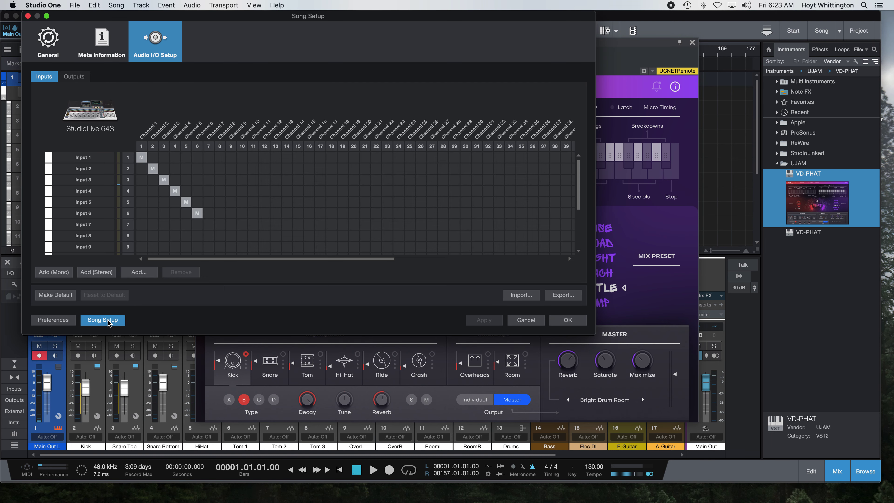
left_click(74, 77)
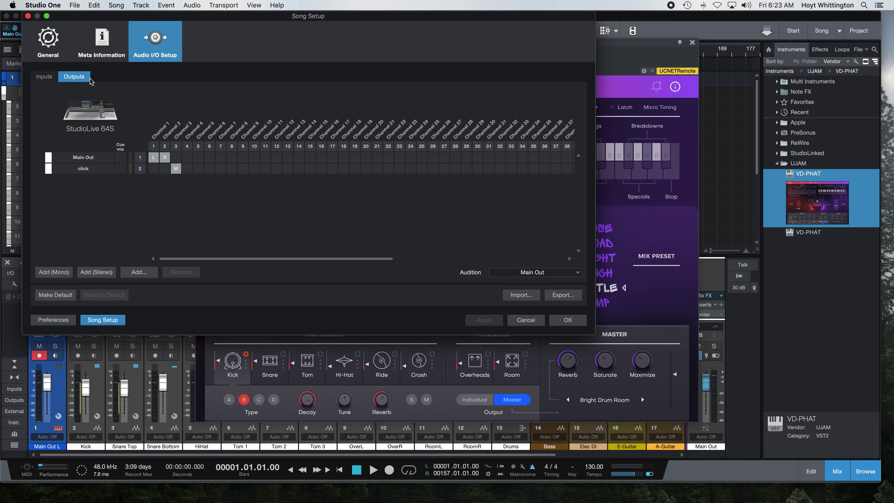
scroll(544, 165, "right", 10)
left_click(546, 162)
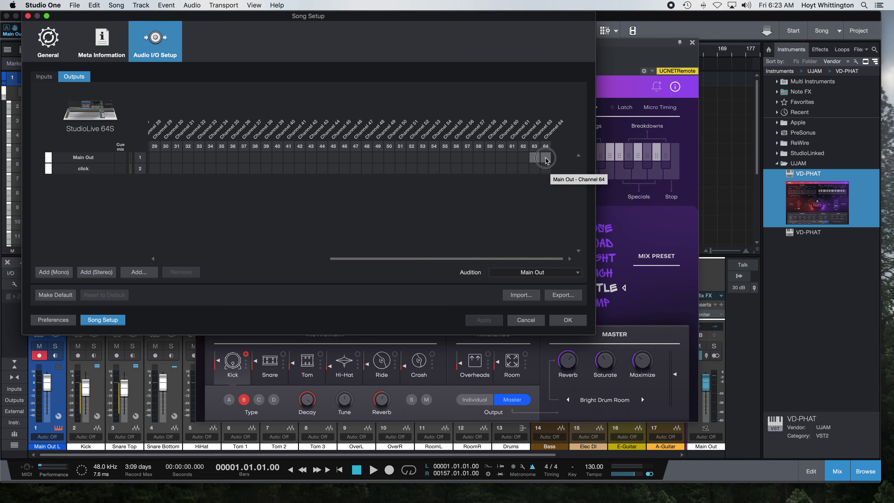
left_click(567, 320)
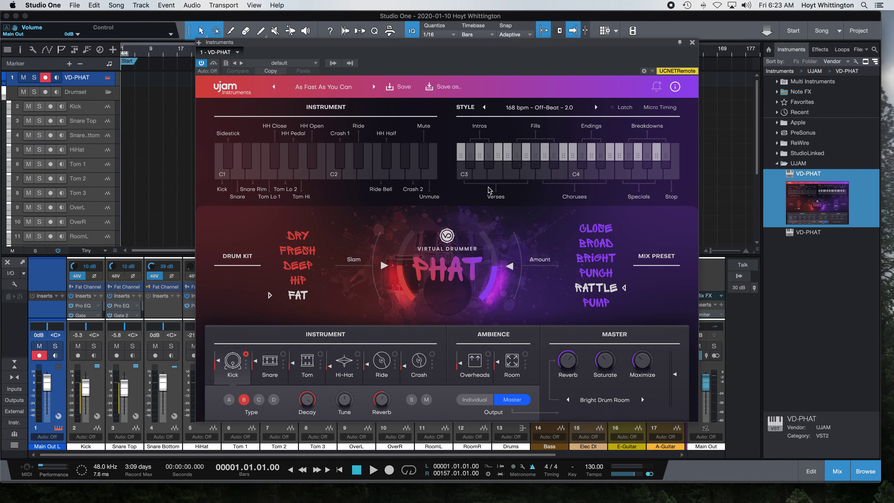
Step: Drag the C3 Verses pattern onto track 1 as a MIDI clip, then close VD-PHAT
left_click(467, 174)
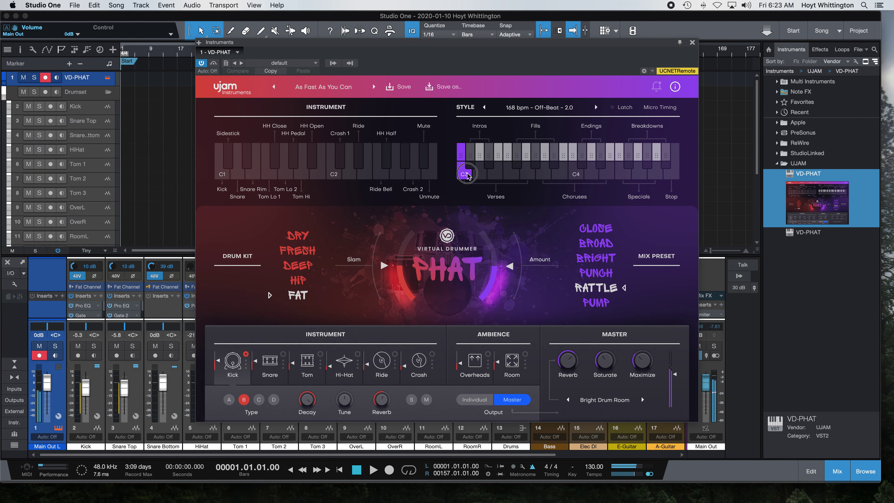
left_click_drag(467, 175, 468, 176)
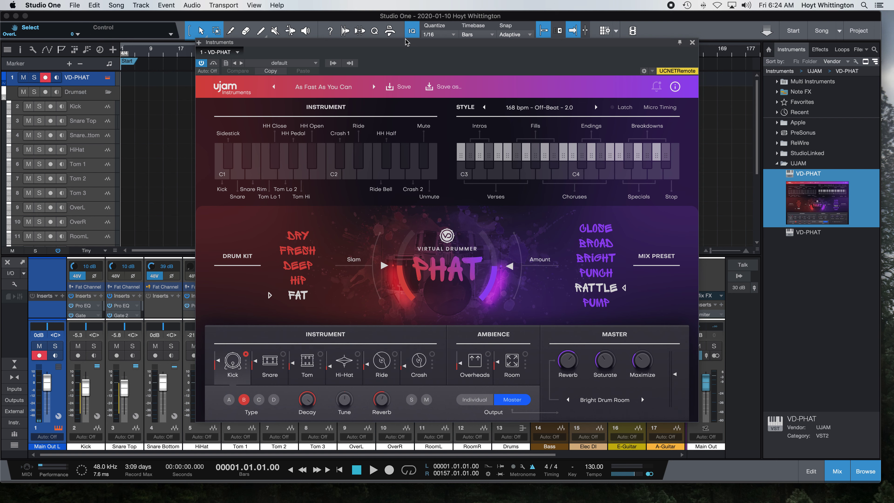
left_click_drag(405, 43, 516, 106)
left_click(577, 220)
left_click_drag(577, 220, 134, 82)
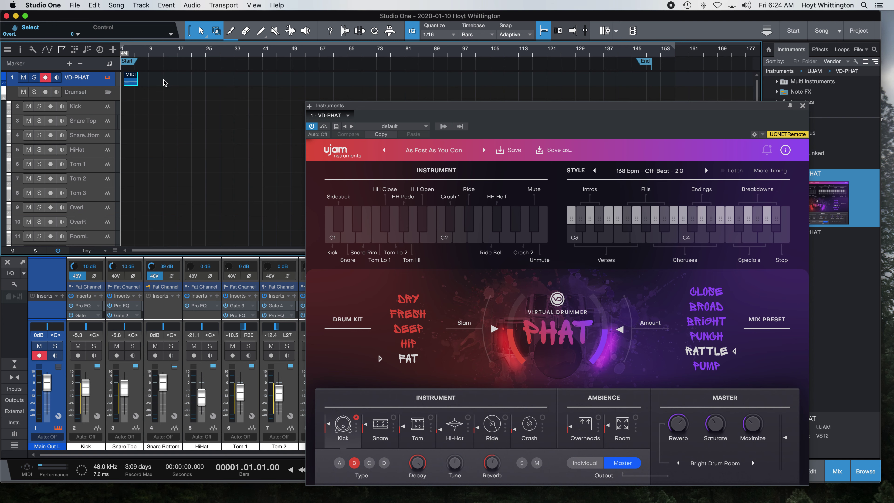
left_click(802, 107)
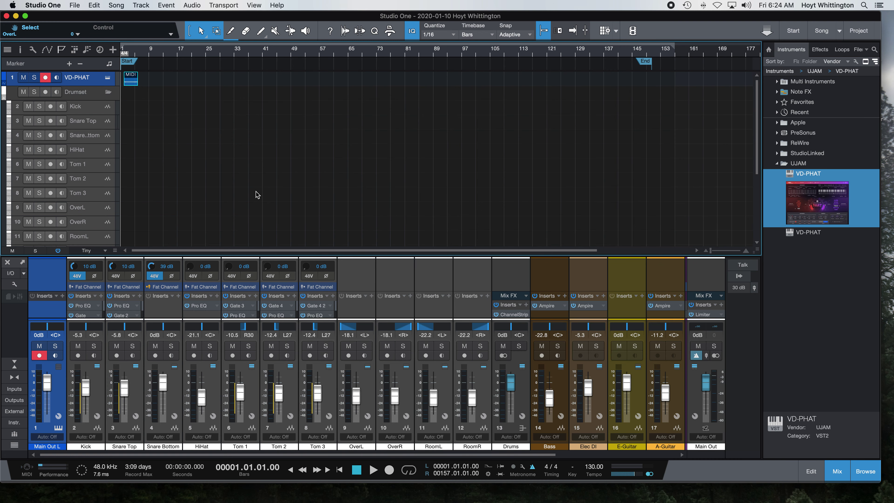
Step: Move the MIDI exportCH1 clip to start at bar 1 and set tracks to Medium height
left_click_drag(711, 250, 720, 250)
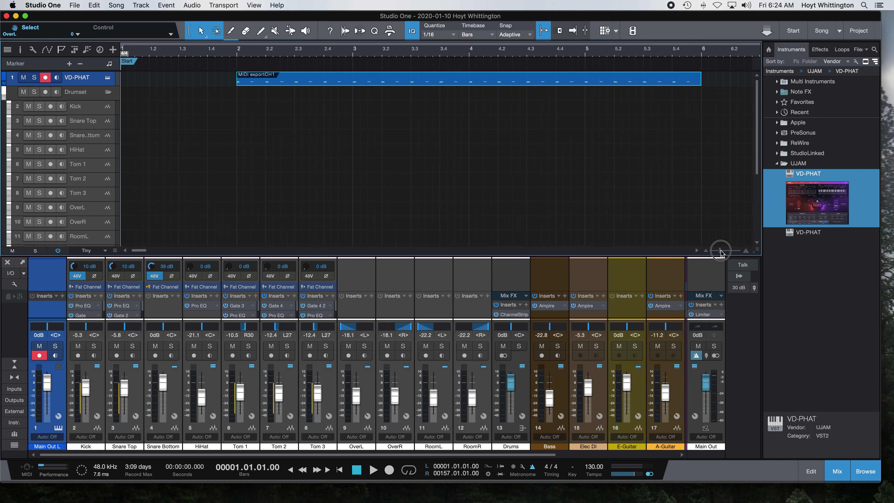
left_click_drag(508, 79, 319, 82)
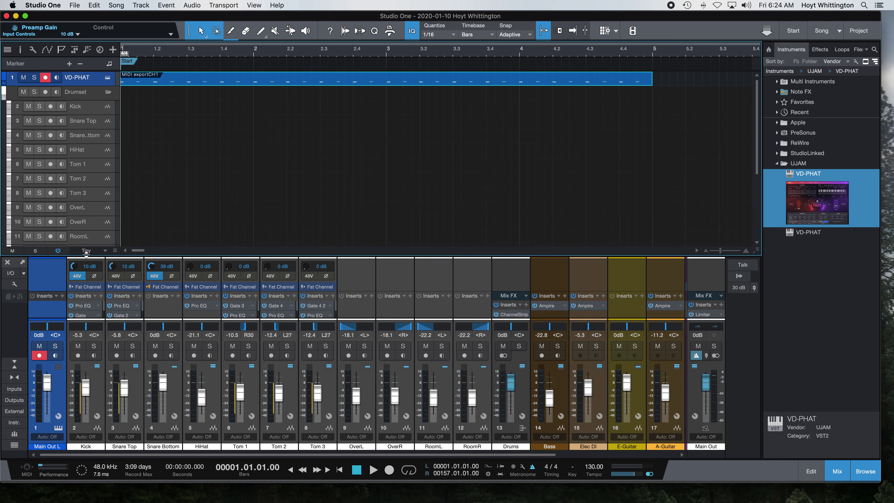
left_click(105, 250)
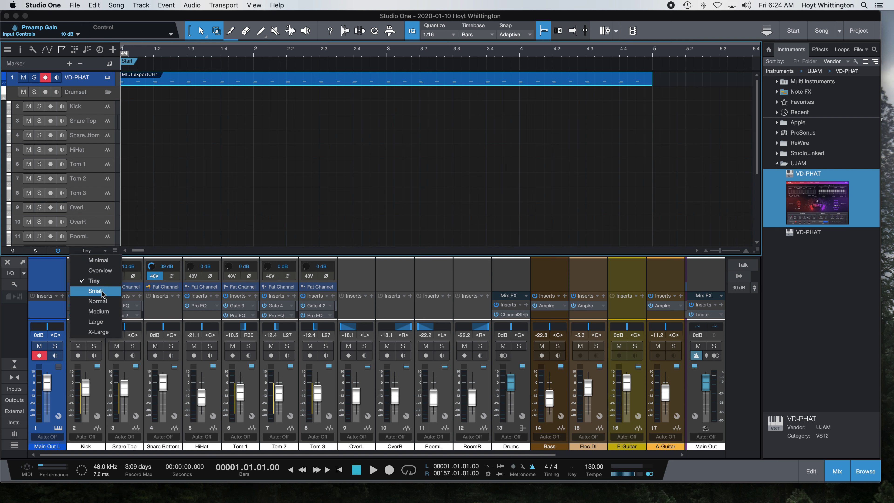
left_click(103, 310)
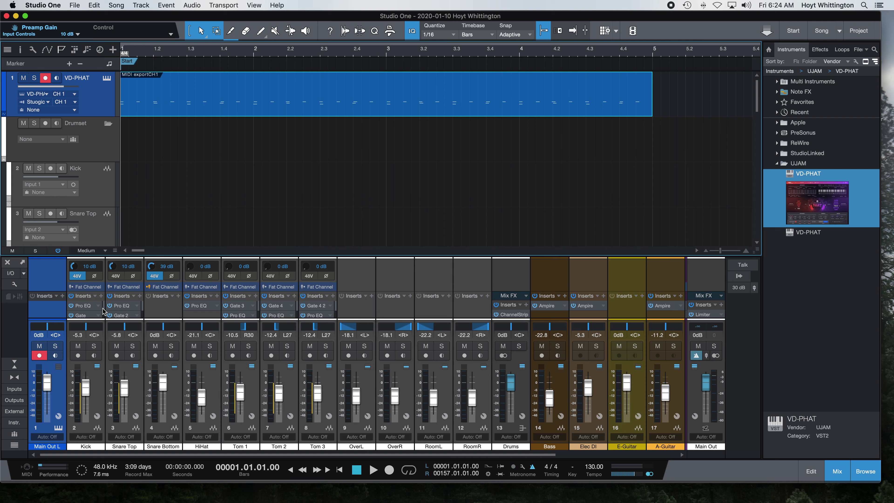
right_click(207, 115)
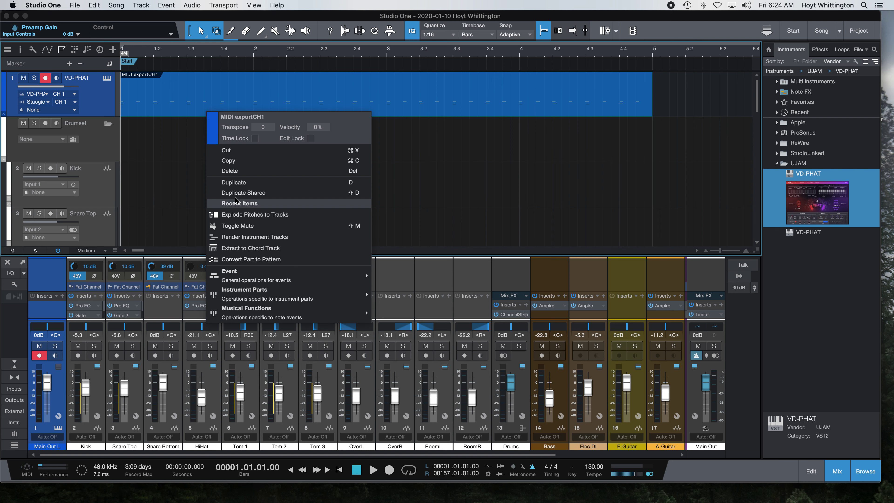
Step: Explode the drum part into per-pitch tracks, play it back, and select VD-PHAT-D1
mouse_move(242, 301)
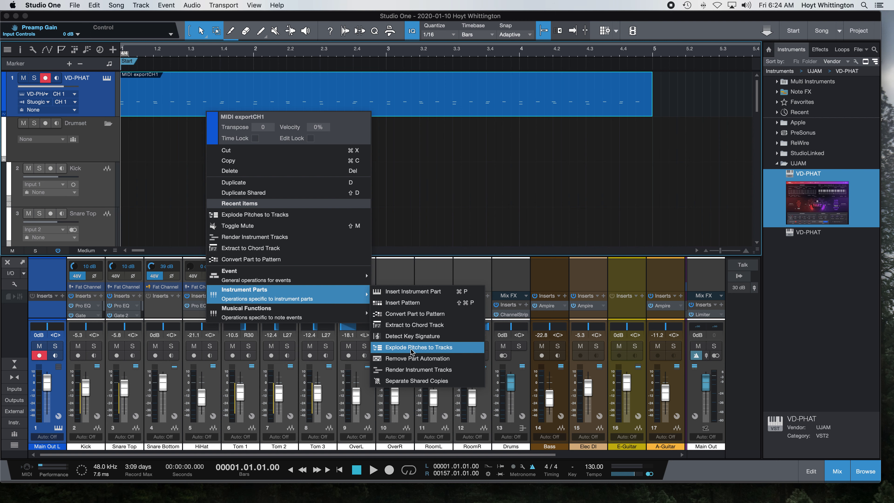
left_click(432, 352)
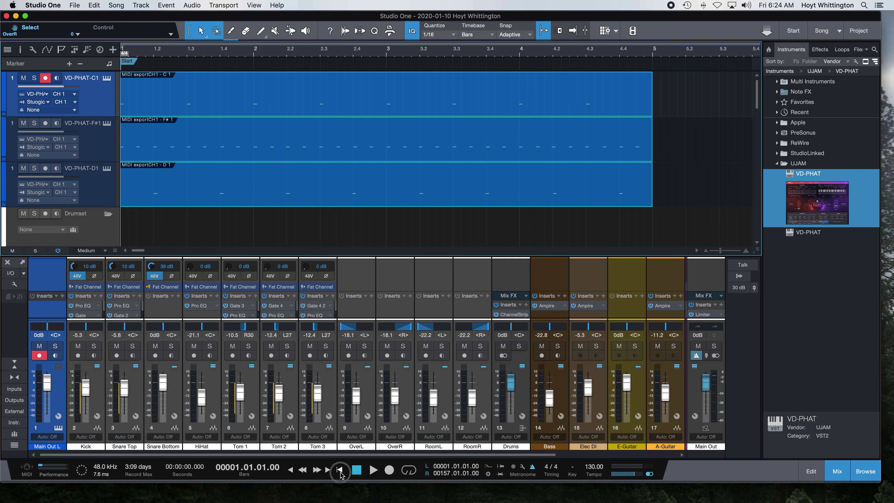
left_click(372, 470)
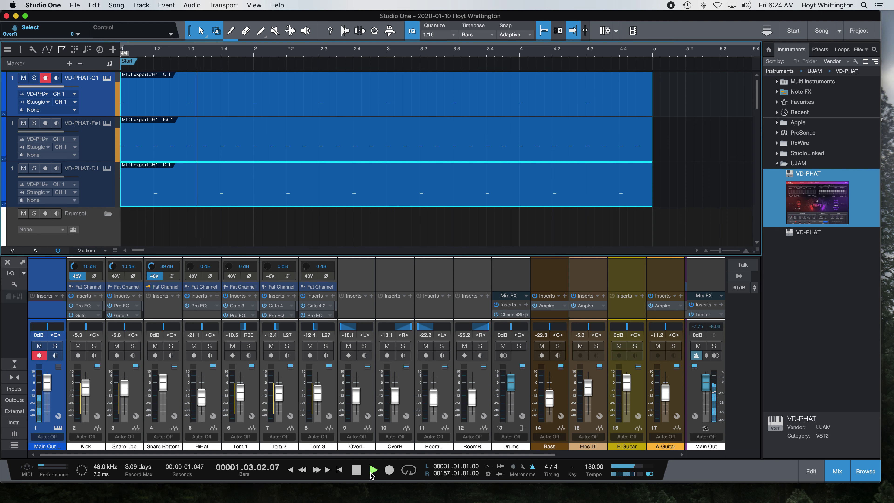
left_click(357, 470)
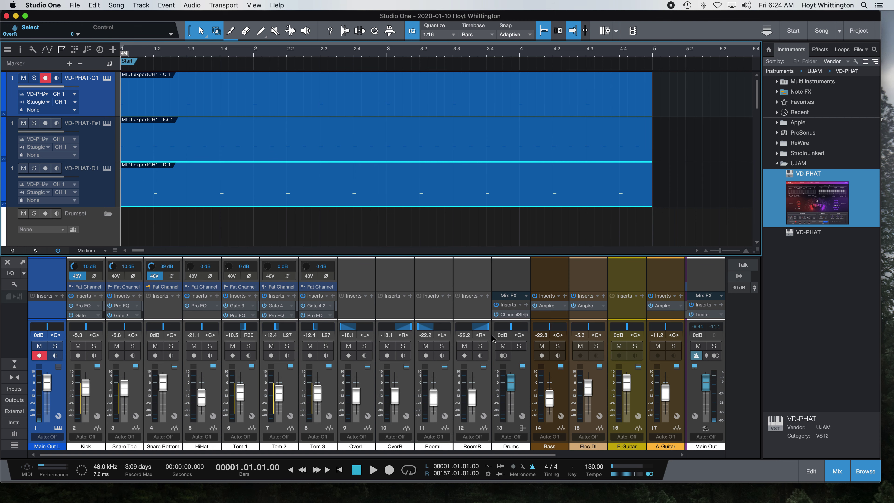
scroll(342, 190, "down", 5)
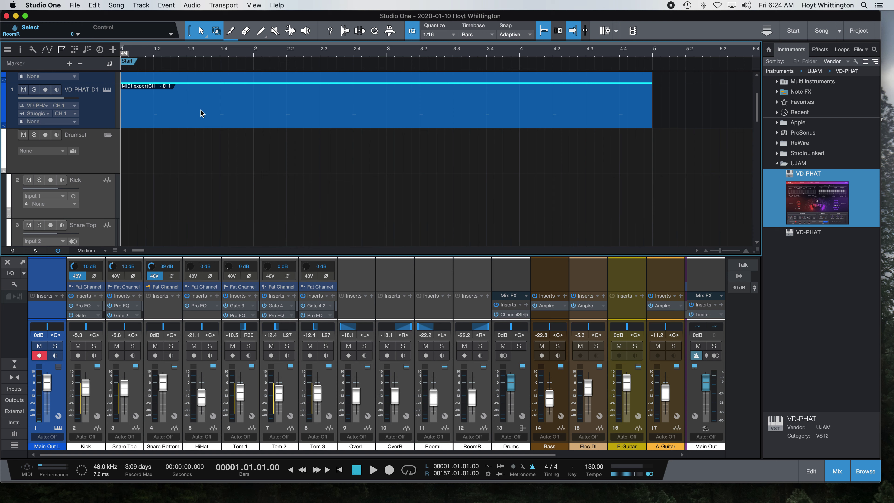
left_click(100, 121)
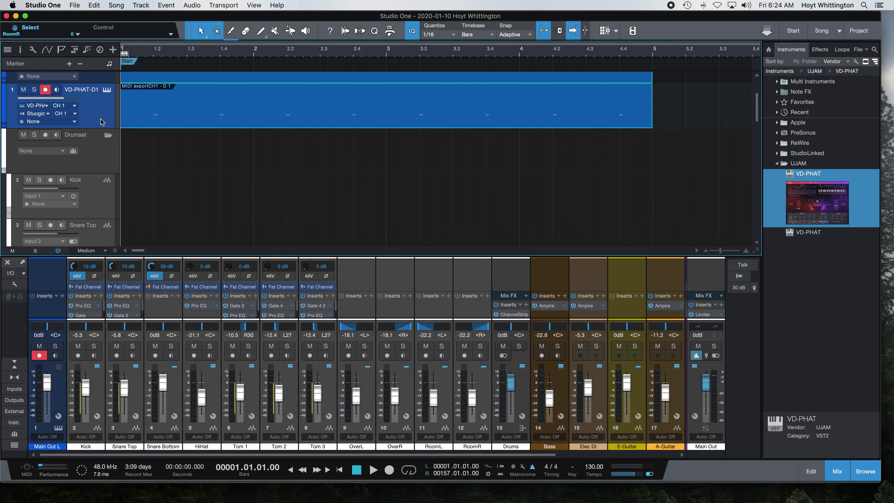
Step: Transform the VD-PHAT-D1 instrument track into an audio track, rendering its snare hits
right_click(101, 122)
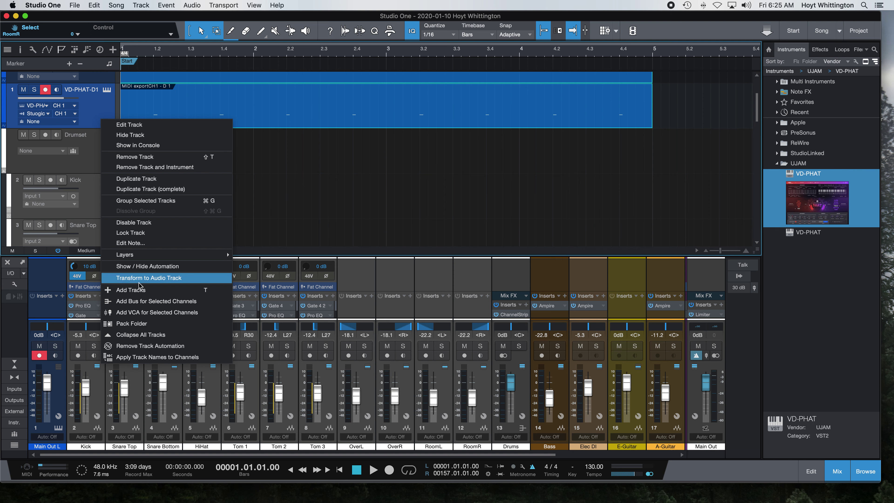
left_click(193, 280)
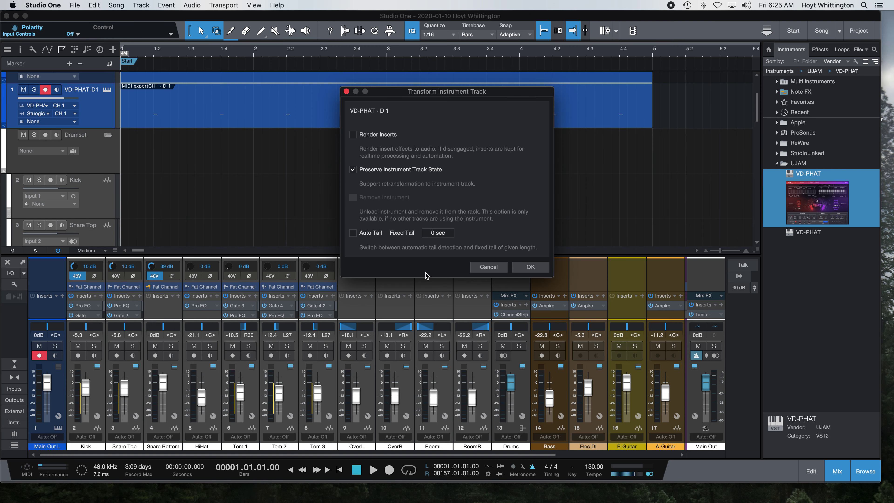
left_click(526, 267)
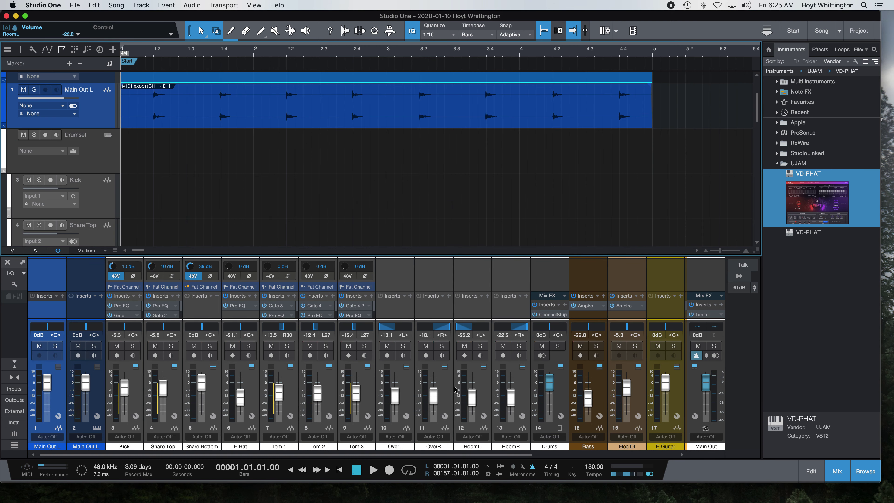
Step: Play back the rendered snare, then move its audio event onto the Snare Top track
left_click(379, 470)
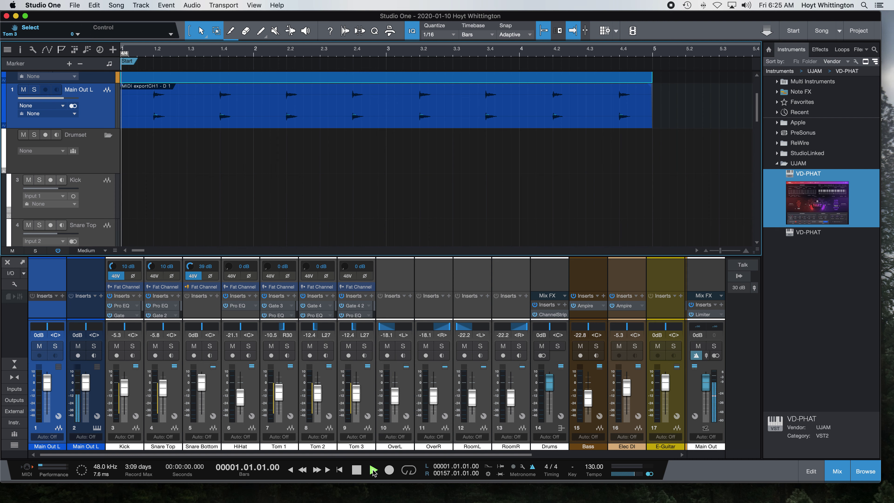
left_click(356, 469)
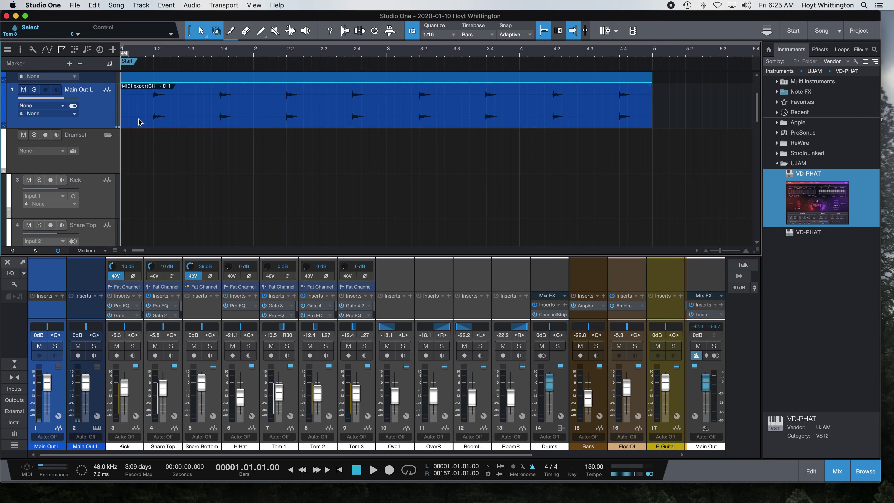
left_click_drag(138, 122, 157, 217)
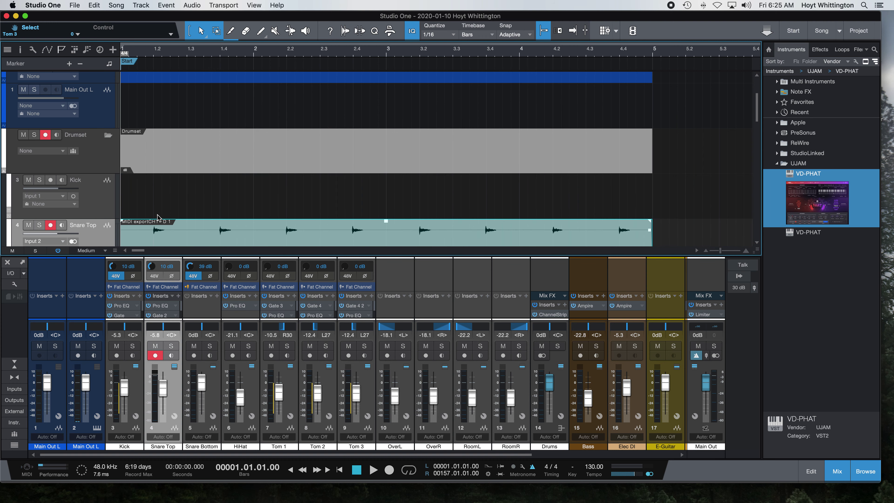
Step: Audition the snare audio on Snare Top, deselecting the event during playback
scroll(158, 218, "down", 3)
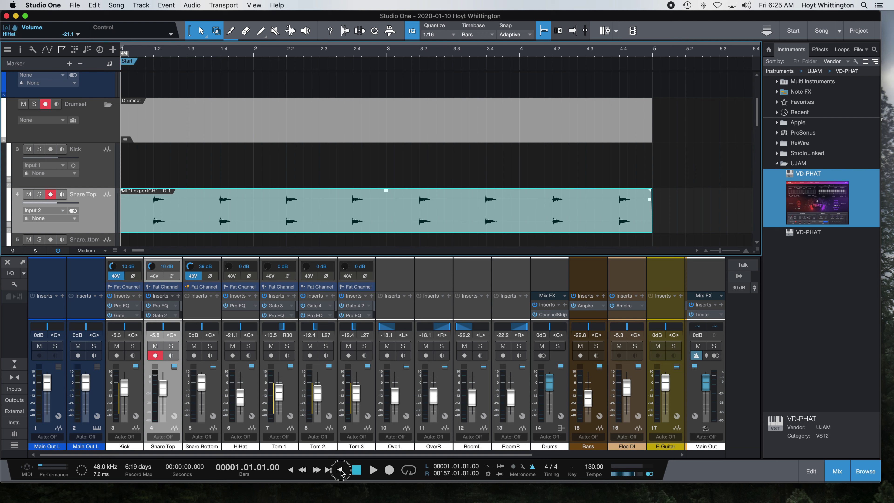
left_click(373, 470)
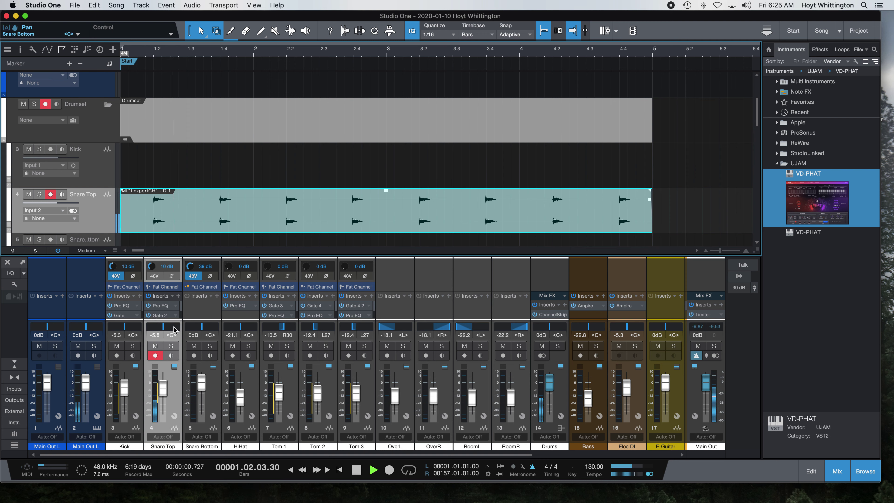
left_click(148, 307)
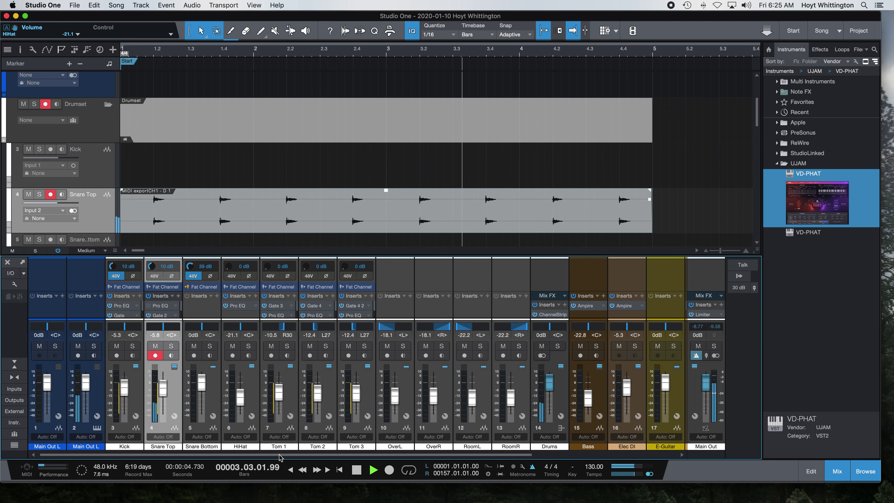
left_click(356, 470)
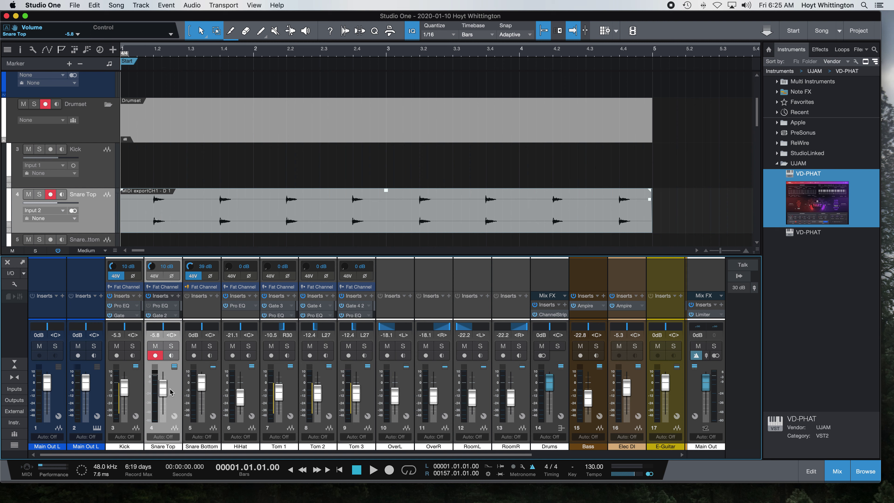
Step: Turn off record-arm on the Snare Top track
left_click(155, 355)
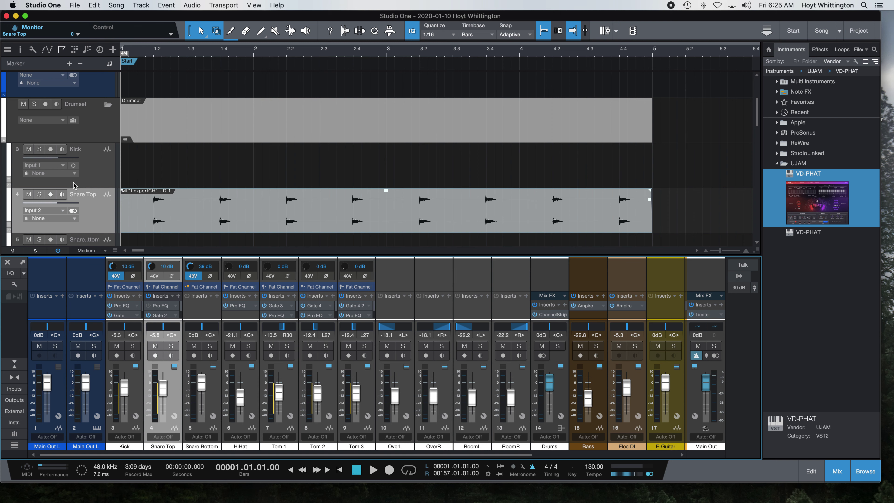
scroll(66, 174, "up", 5)
scroll(104, 130, "up", 3)
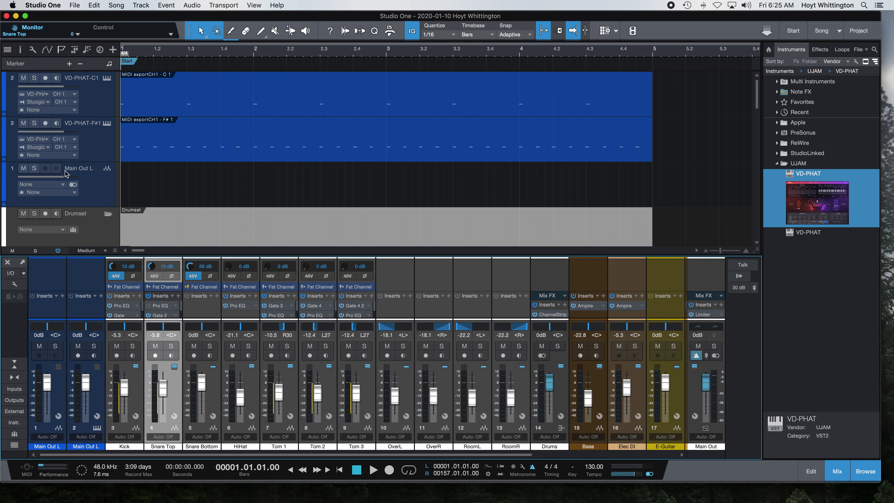
Step: Switch VD-PHAT to the Indie Funk preset (132 bpm Kangaroo Hops, DRY kit) and close it
left_click(107, 122)
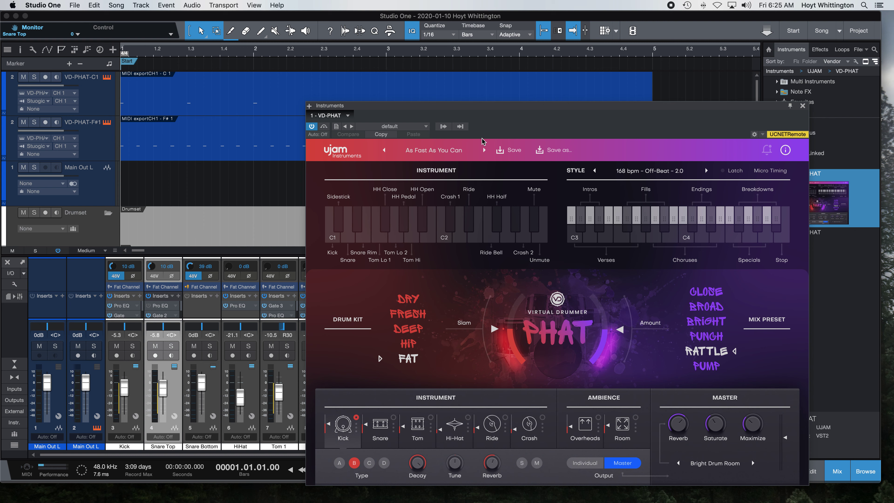
left_click(484, 150)
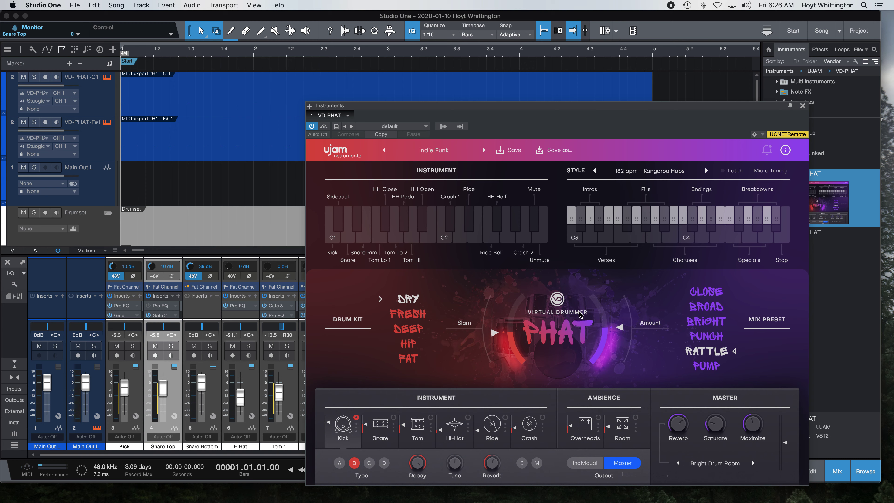
left_click(803, 106)
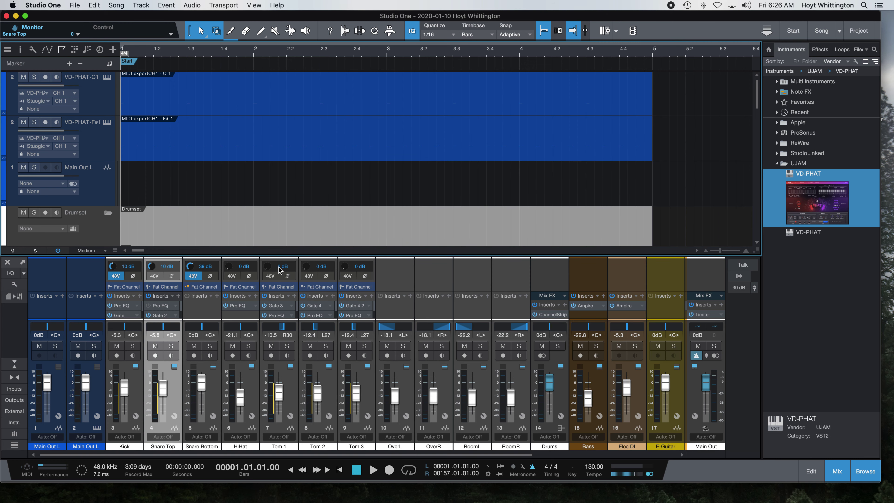
scroll(308, 211, "down", 2)
scroll(306, 212, "down", 3)
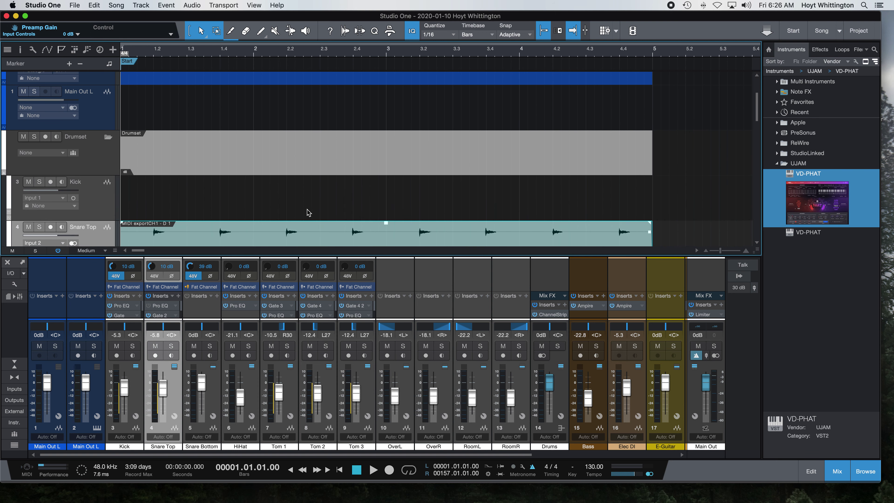
left_click(374, 471)
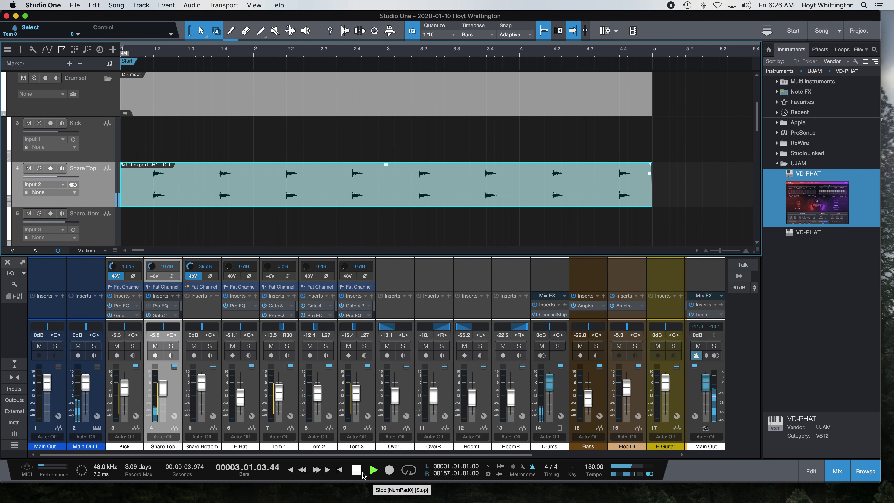
left_click(356, 470)
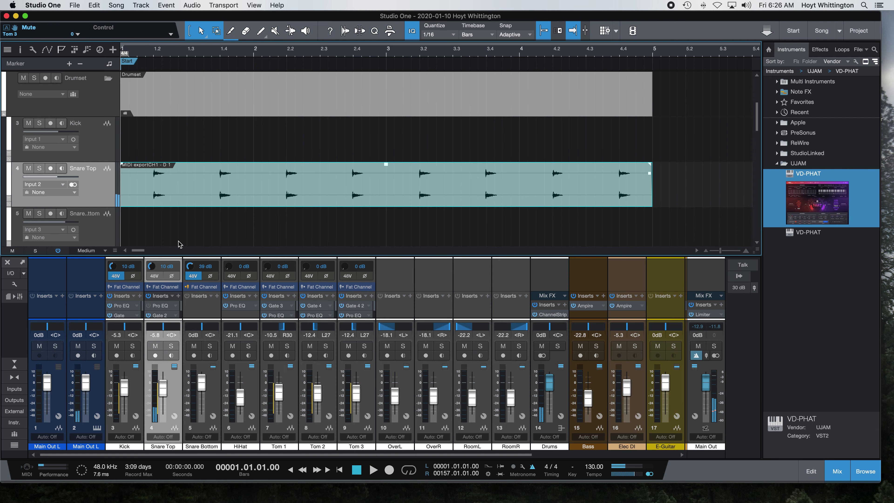
scroll(226, 226, "up", 3)
scroll(227, 225, "up", 2)
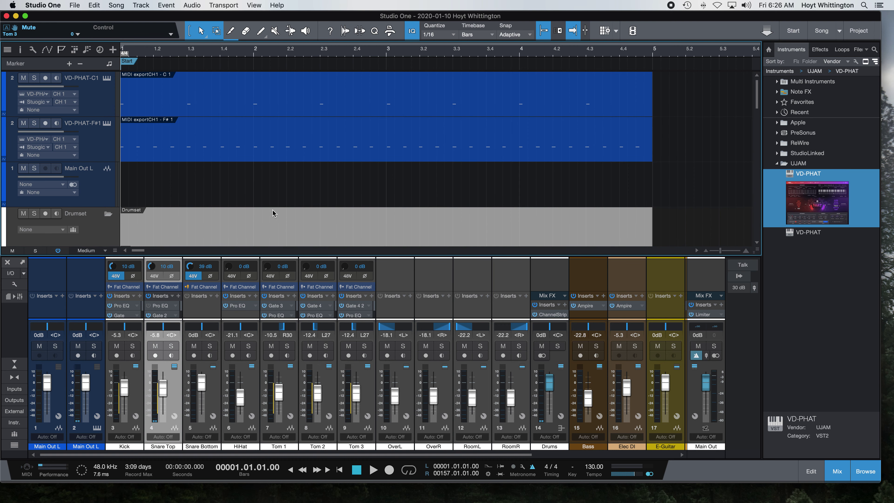
scroll(273, 213, "down", 8)
scroll(272, 204, "up", 1)
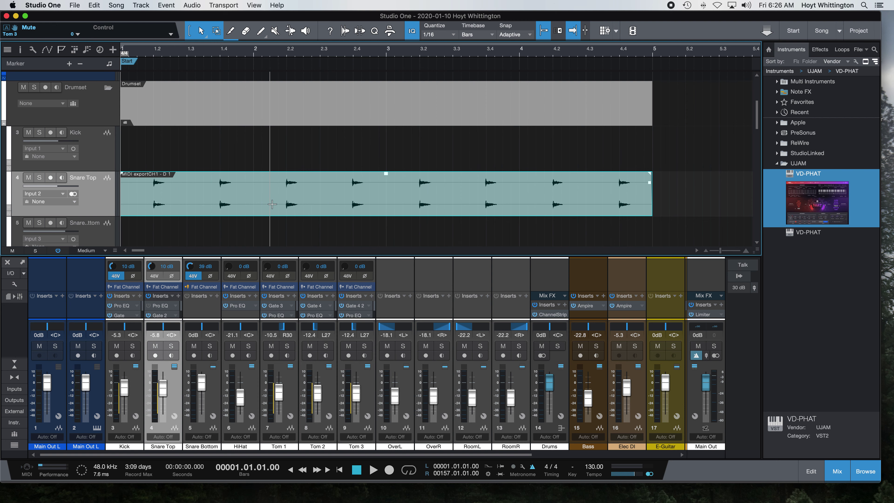